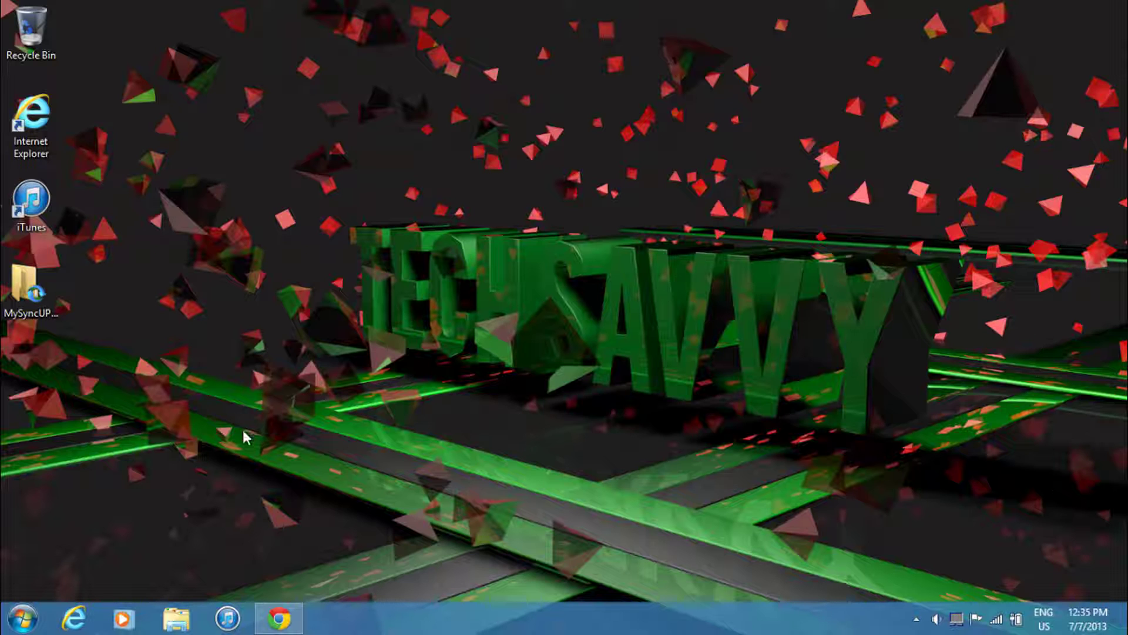
Download the PortableApps.com Platform 11.2 setup from its download page via SourceForge
left_click(280, 616)
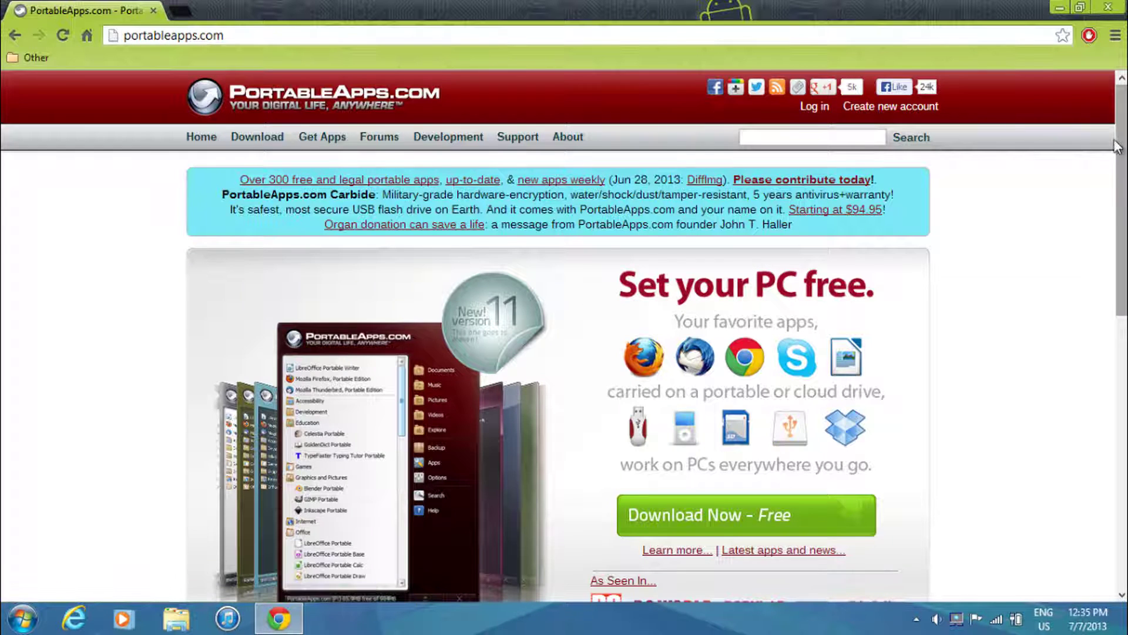
left_click_drag(1123, 156, 1123, 184)
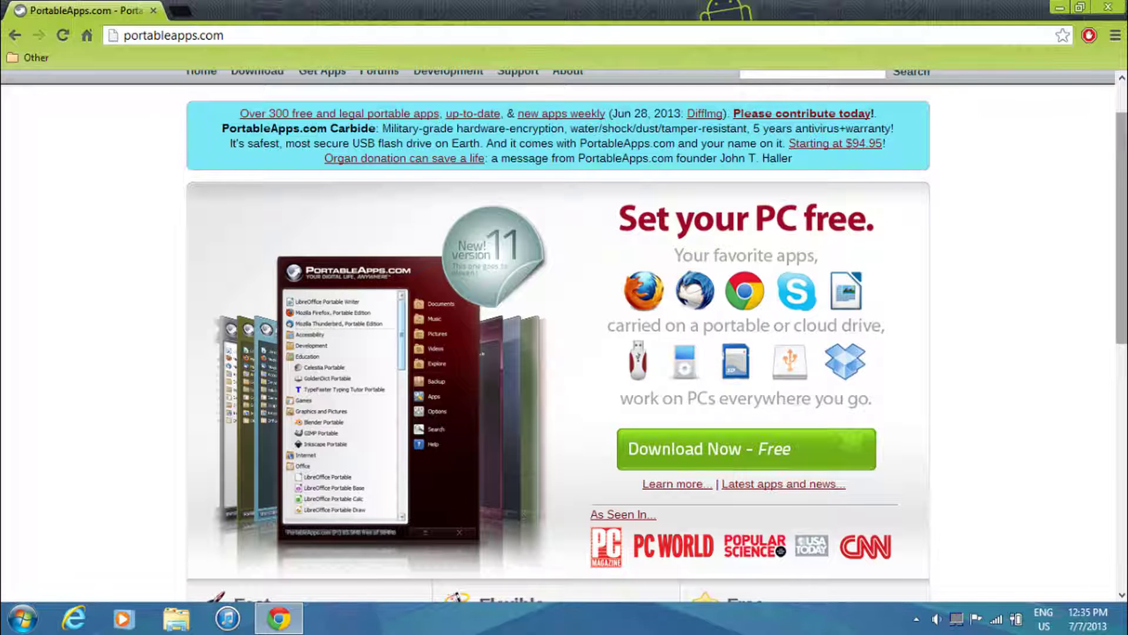
left_click_drag(1122, 288, 1124, 333)
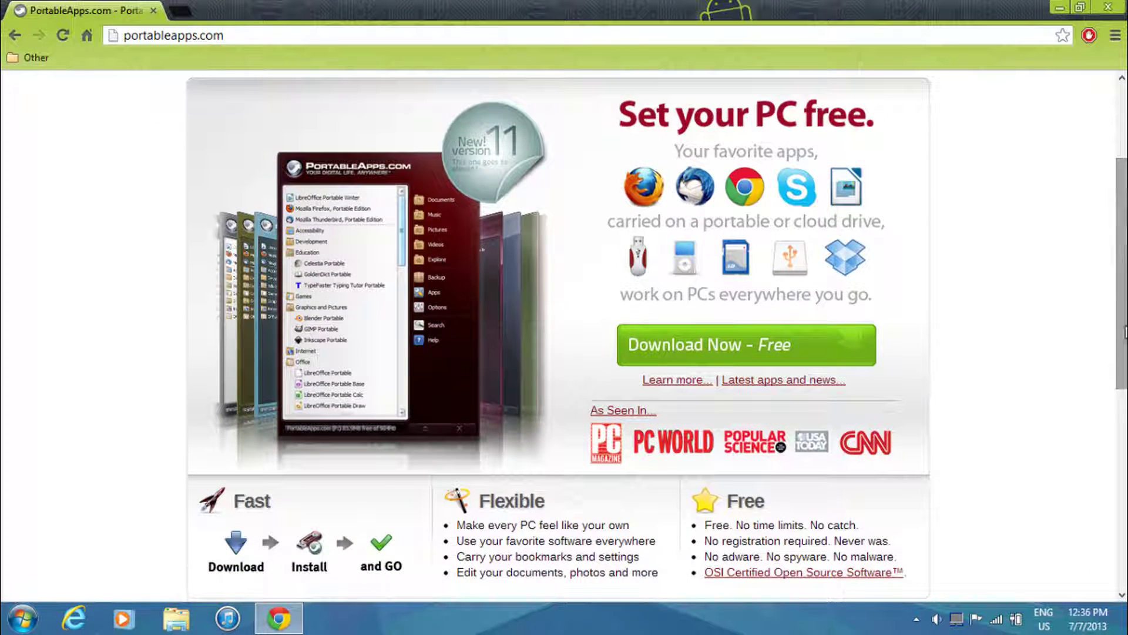
left_click(721, 346)
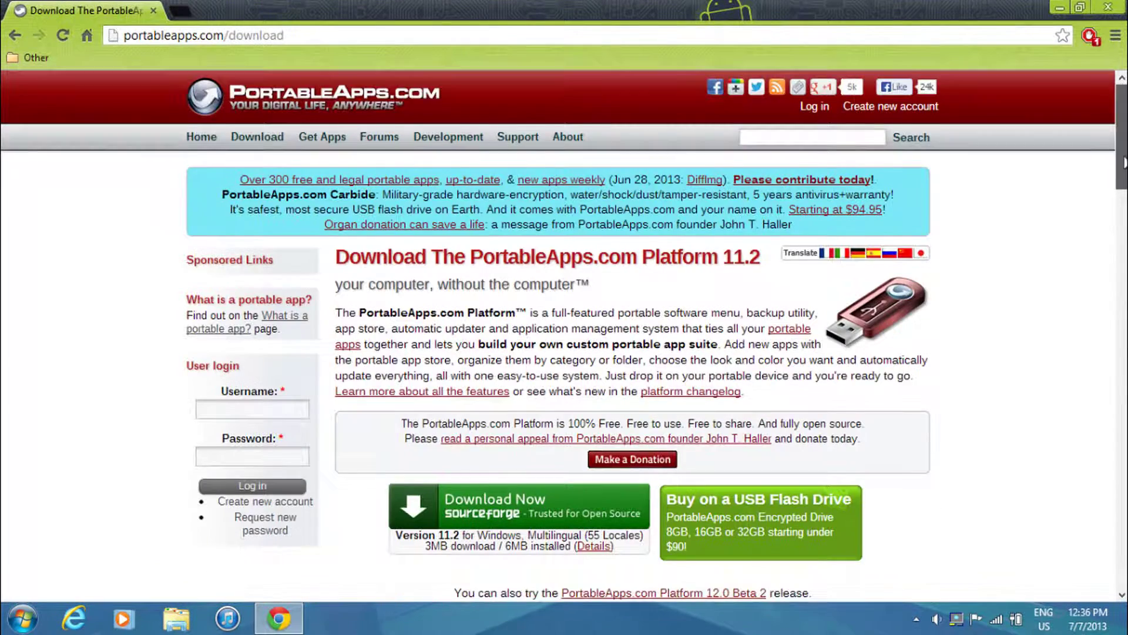
left_click_drag(1121, 162, 1121, 219)
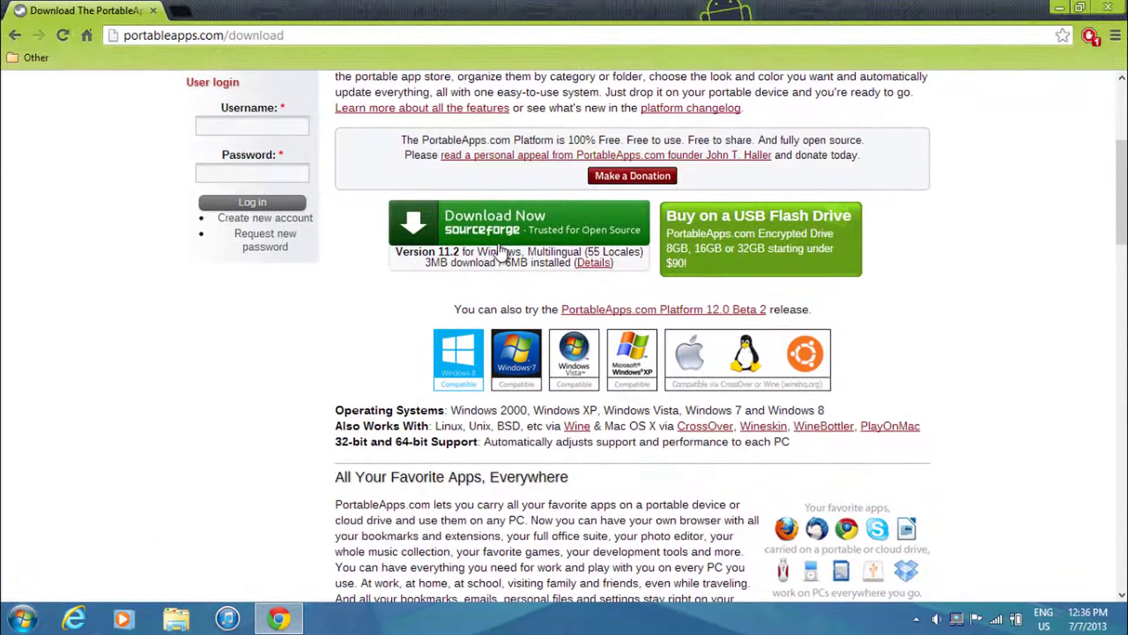
left_click(499, 235)
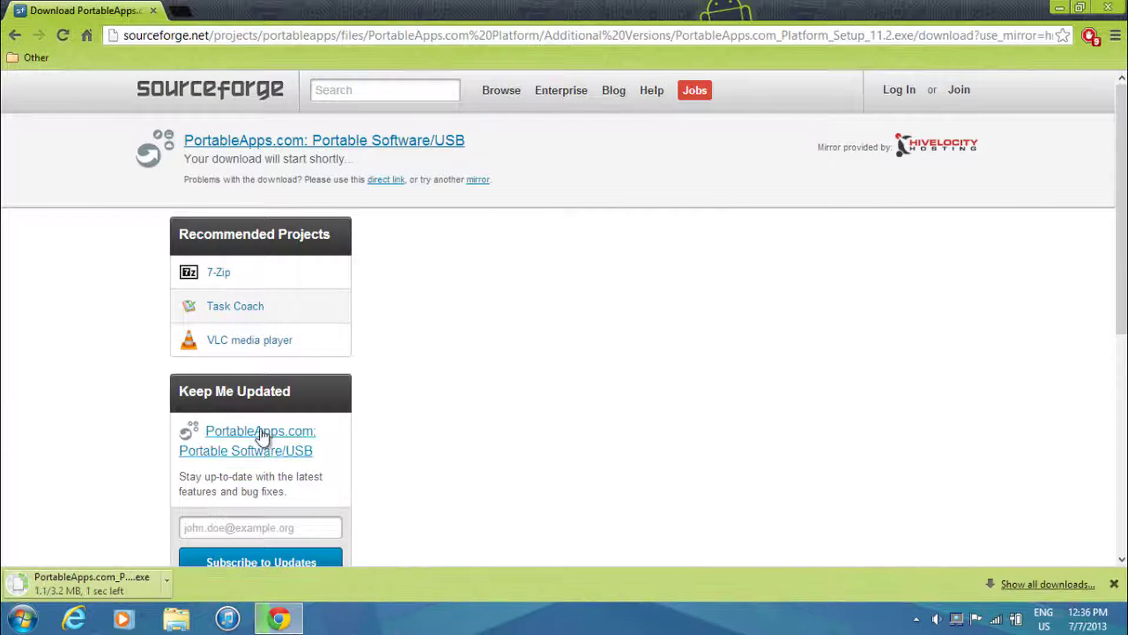
Run the Platform installer in English, past the welcome page, and accept the license
left_click(47, 590)
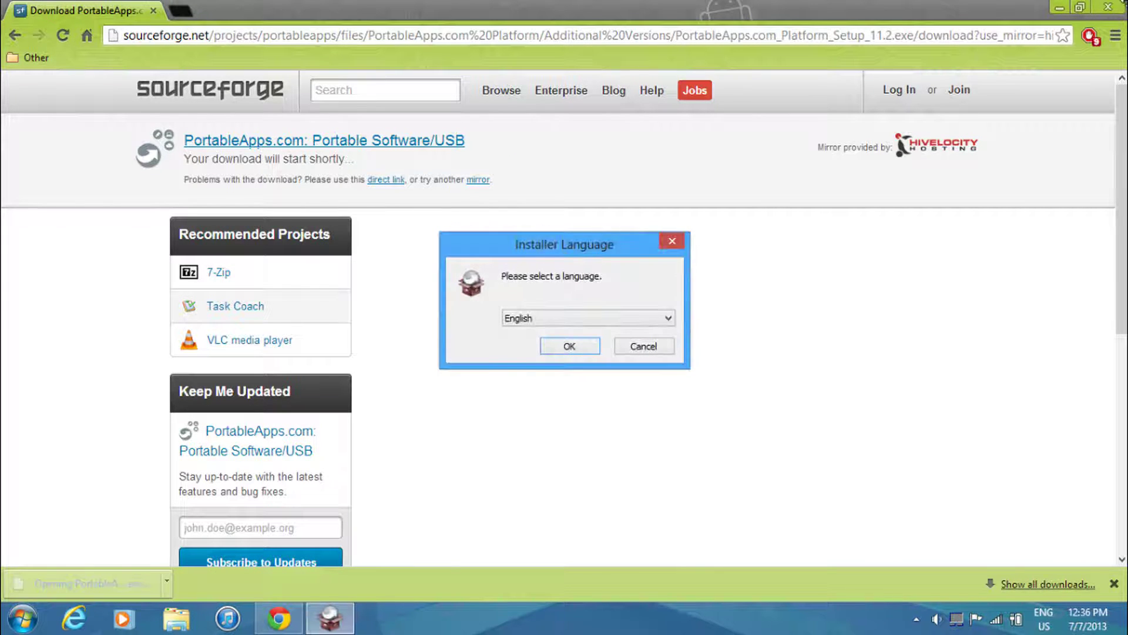
left_click(558, 345)
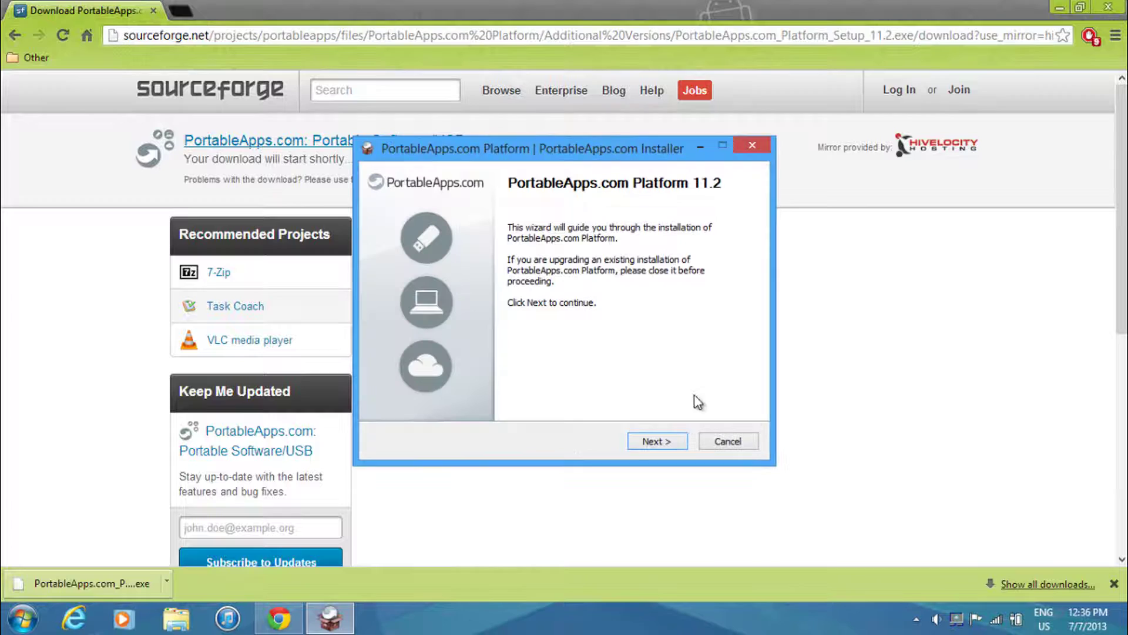
left_click(668, 441)
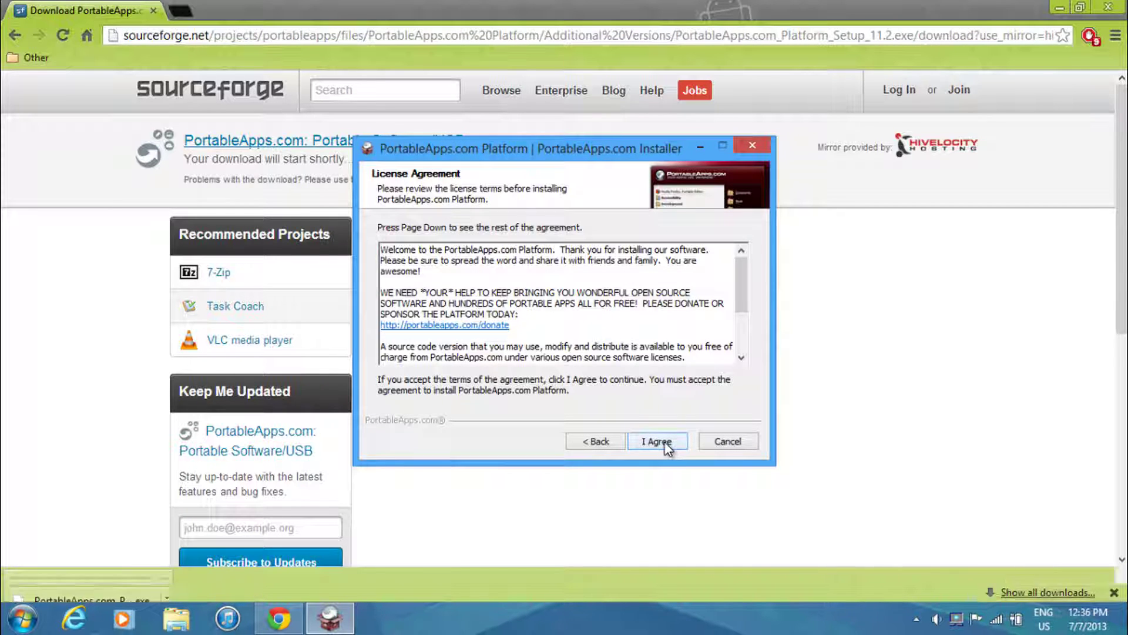
left_click(666, 442)
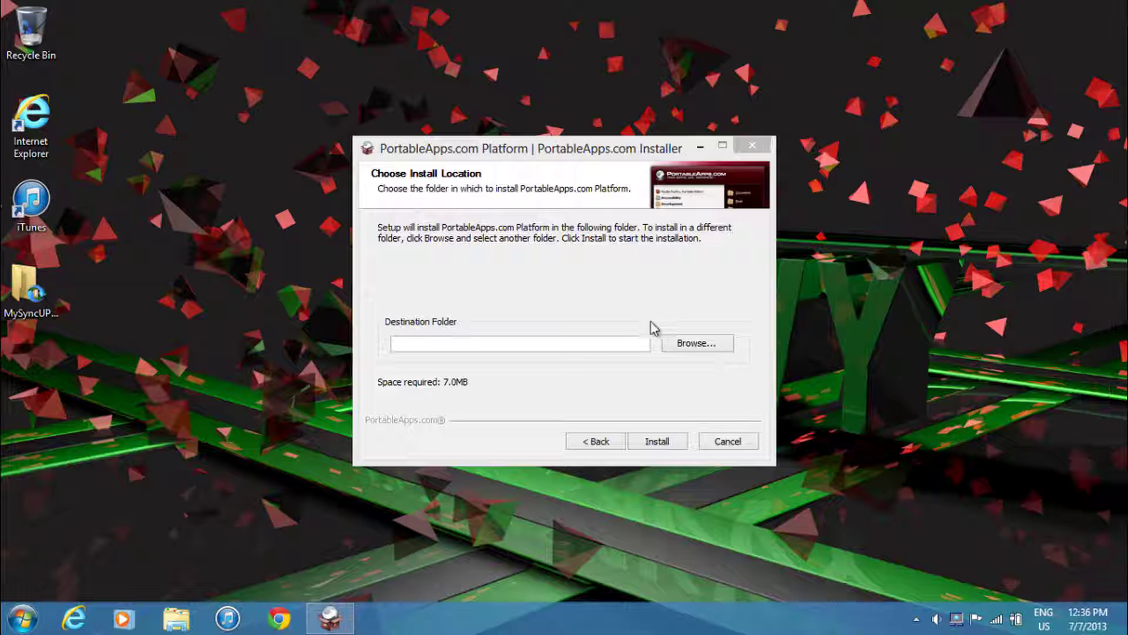
Set the install destination to Tech Savvy (E:)\ and install the Platform there
left_click(693, 364)
left_click(684, 343)
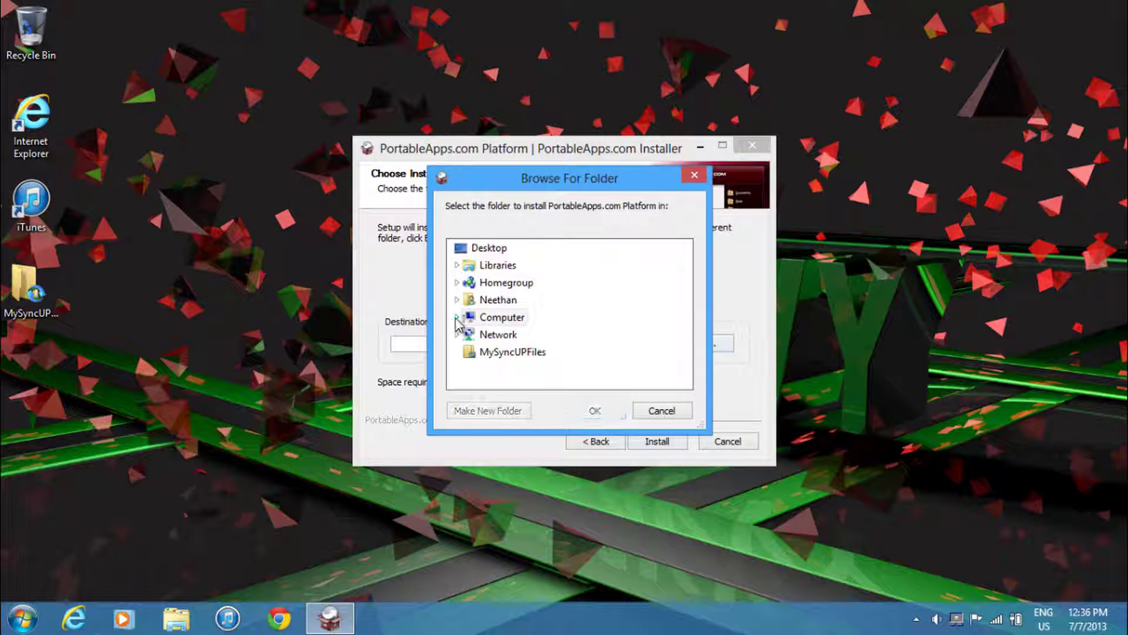
left_click(457, 317)
left_click(549, 370)
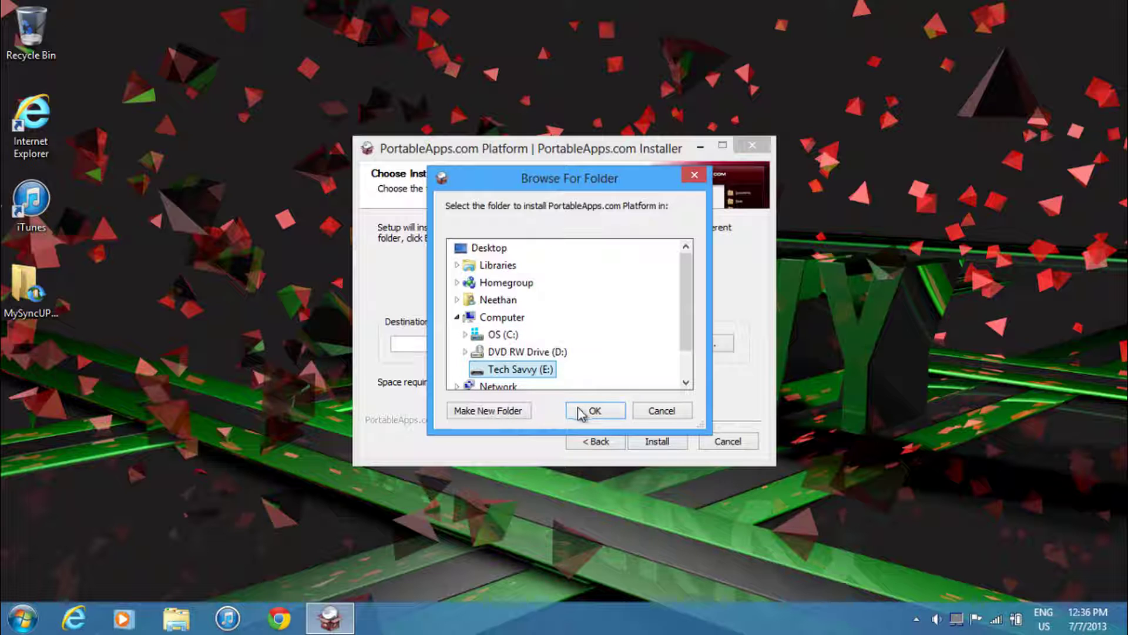
left_click(588, 411)
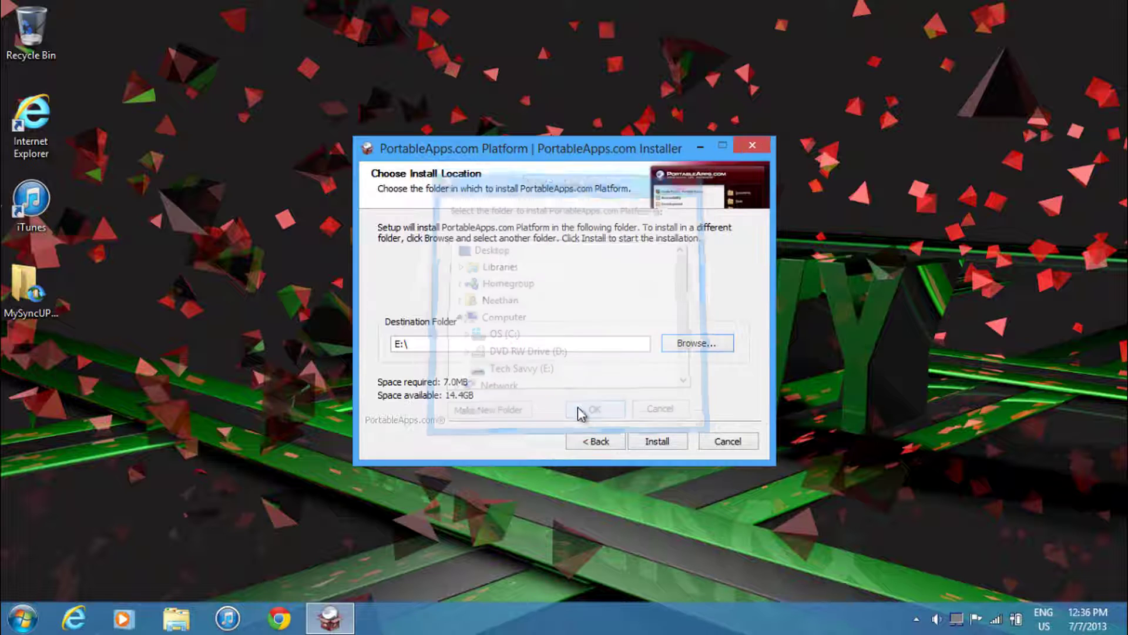
left_click(657, 441)
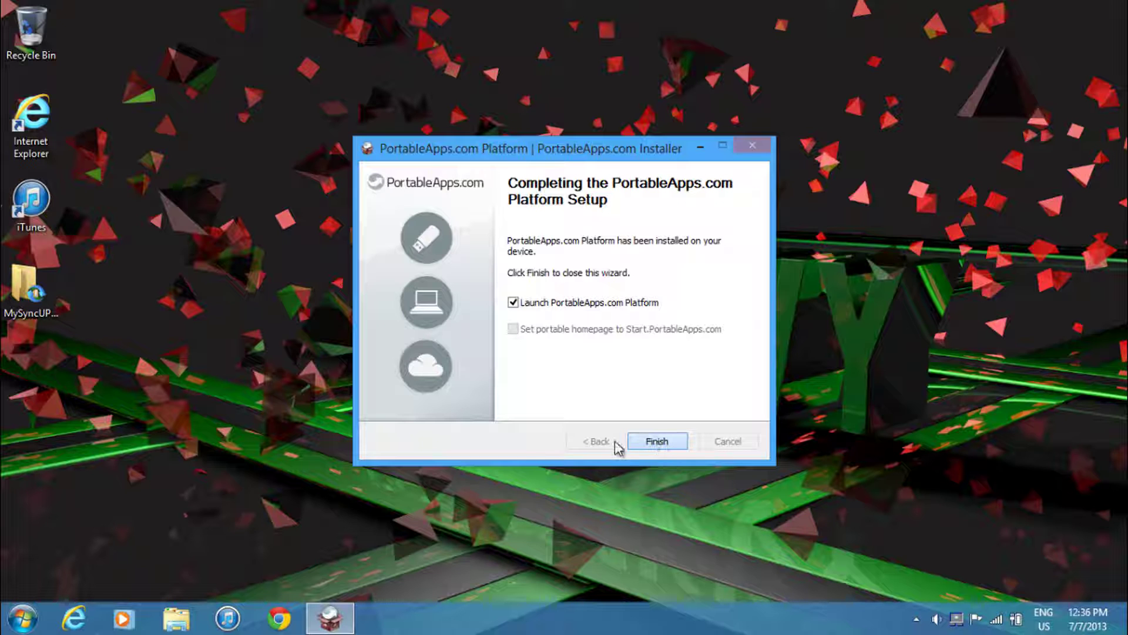
Finish setup to launch the Platform and allow its Updater internet access in AVG
left_click(659, 441)
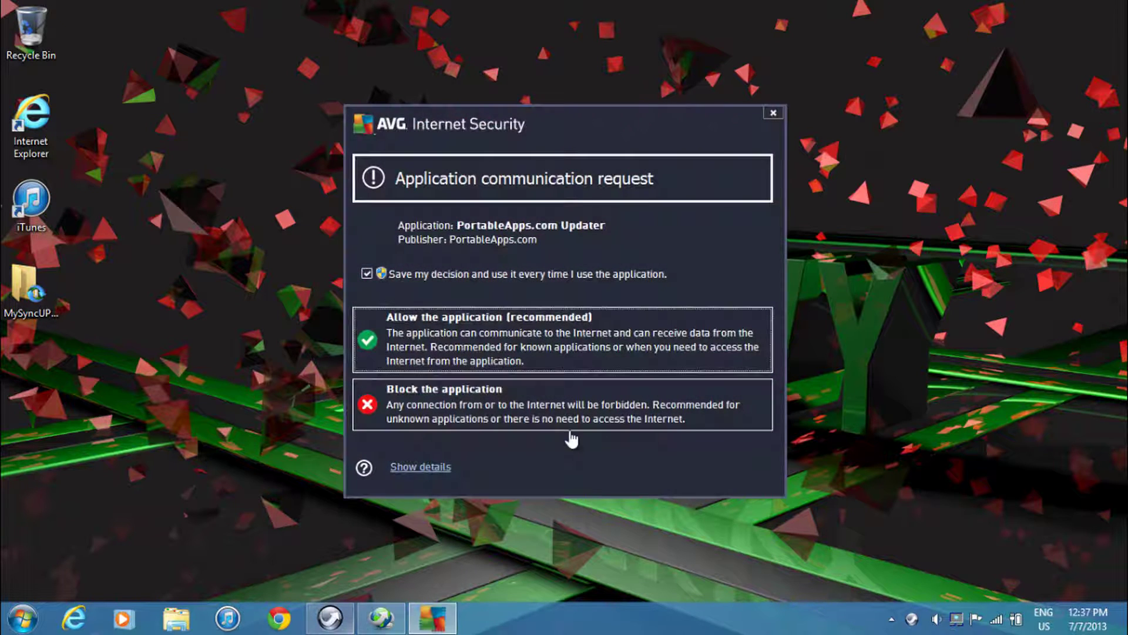
left_click(525, 358)
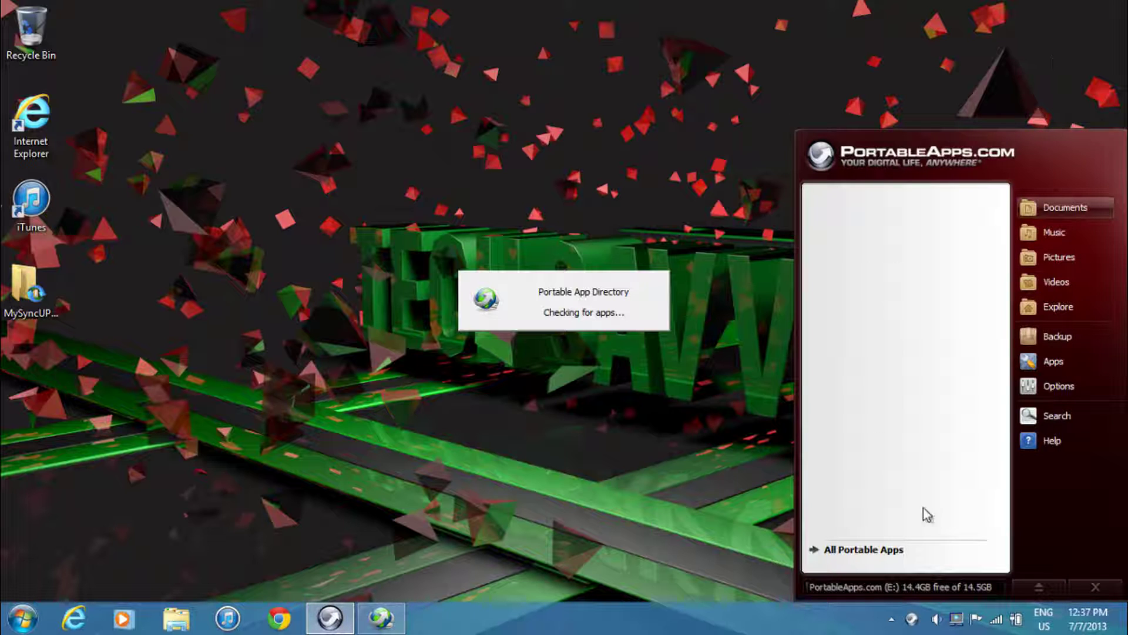
left_click_drag(870, 150, 872, 148)
Load portableapps.com in a new Chrome window and open the Portable App Directory
left_click(279, 617)
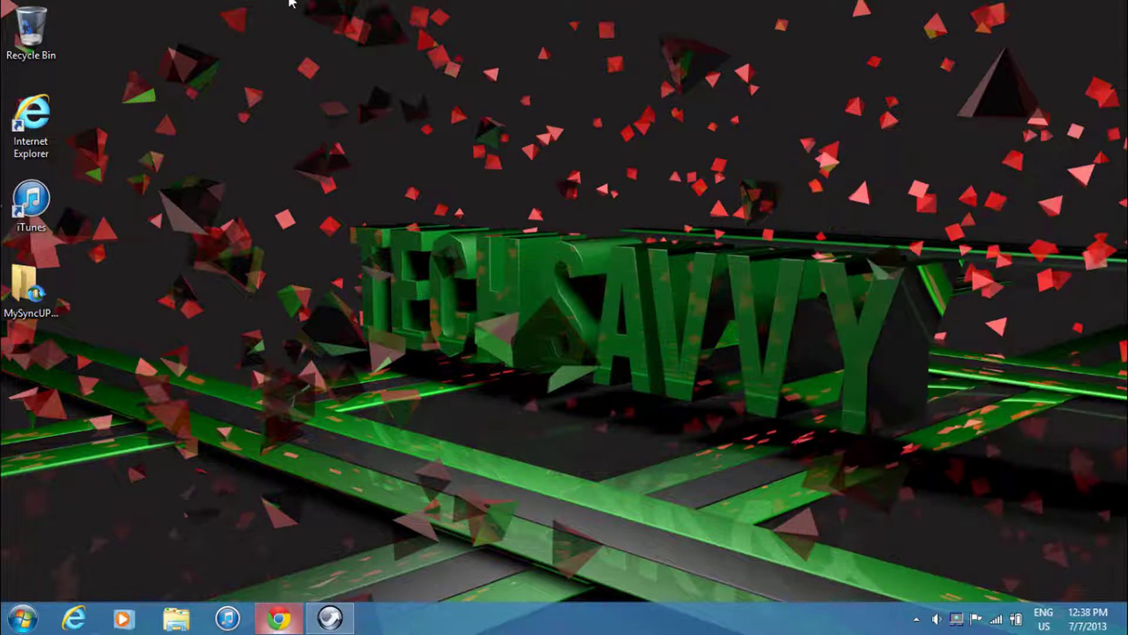
type("port")
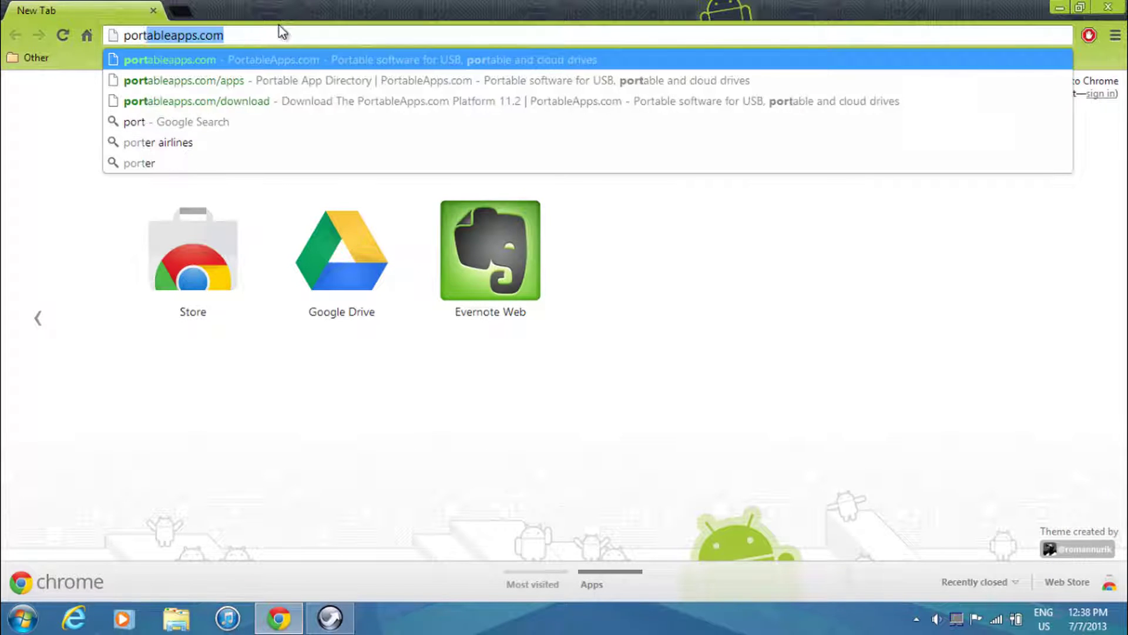
type("a")
key("Return")
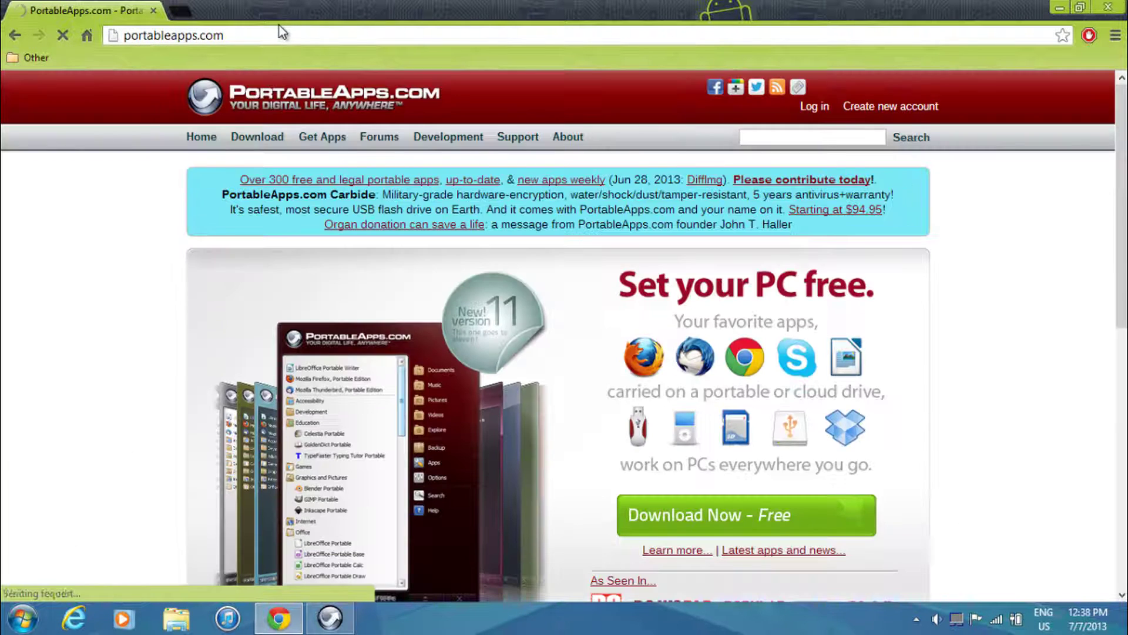
left_click(335, 141)
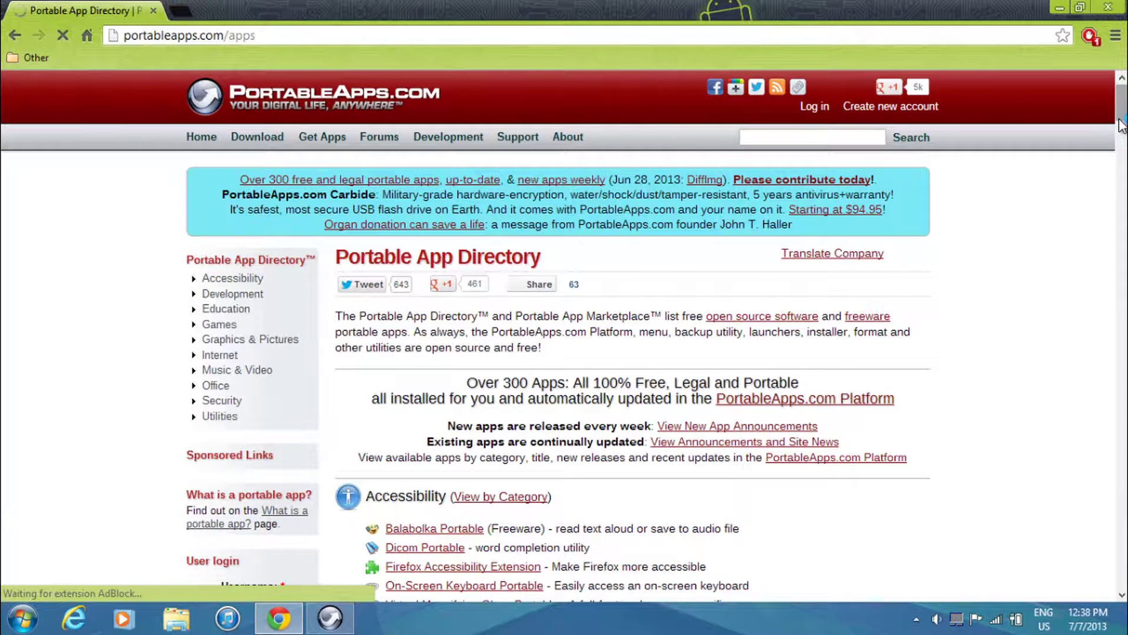
Find Mozilla Firefox, Portable Edition in the directory and download its installer
scroll(564, 335, "down", 7)
scroll(564, 335, "down", 9)
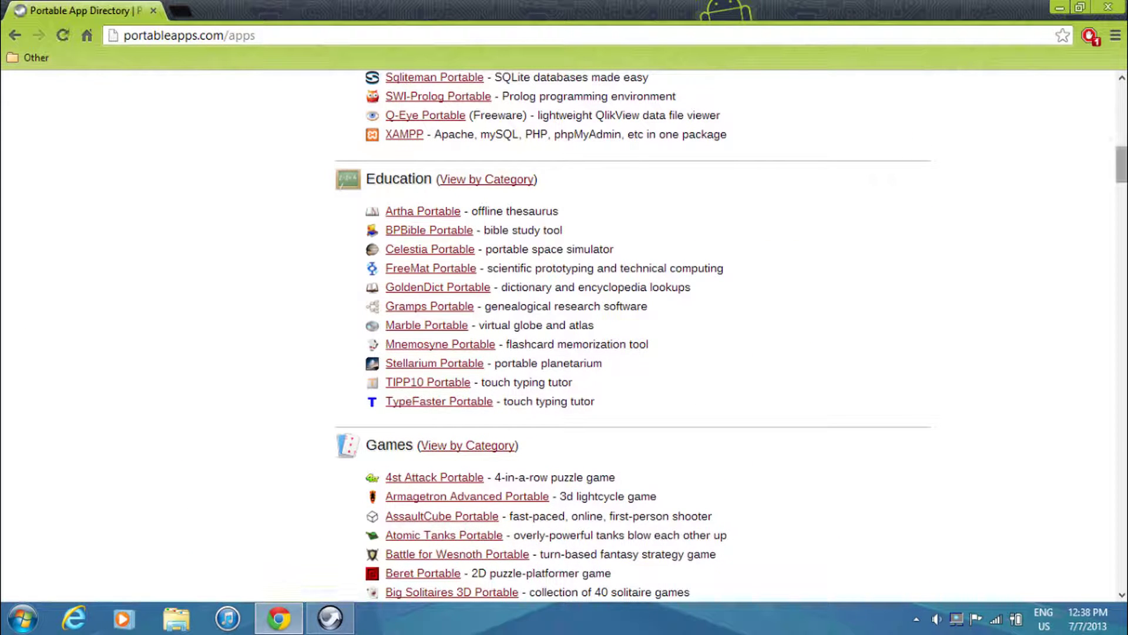
scroll(564, 335, "down", 15)
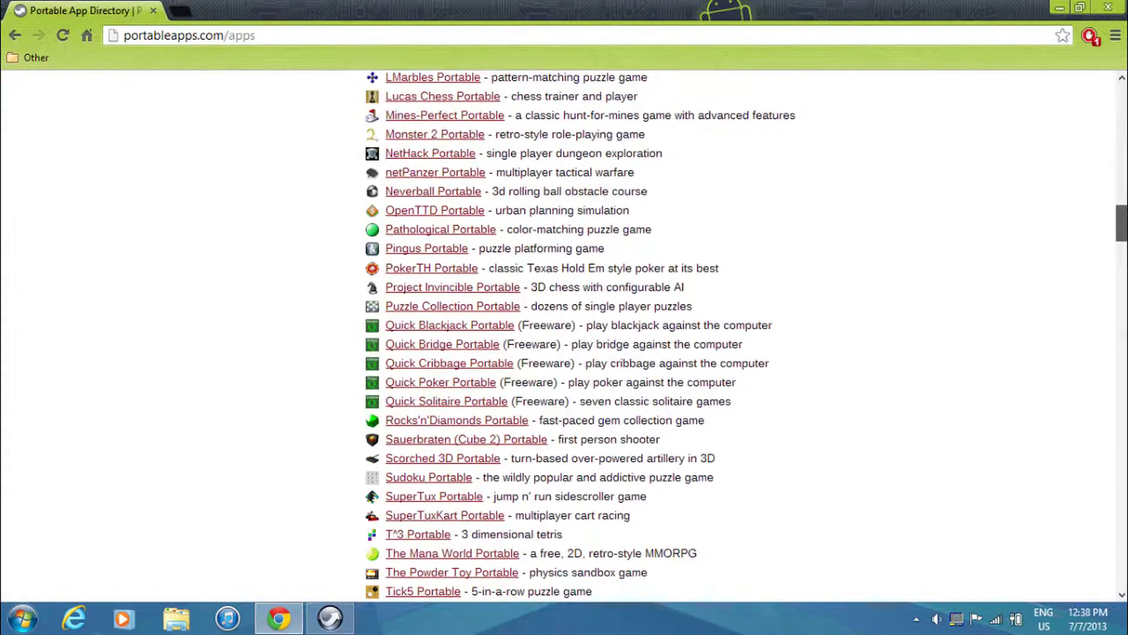
scroll(565, 335, "down", 20)
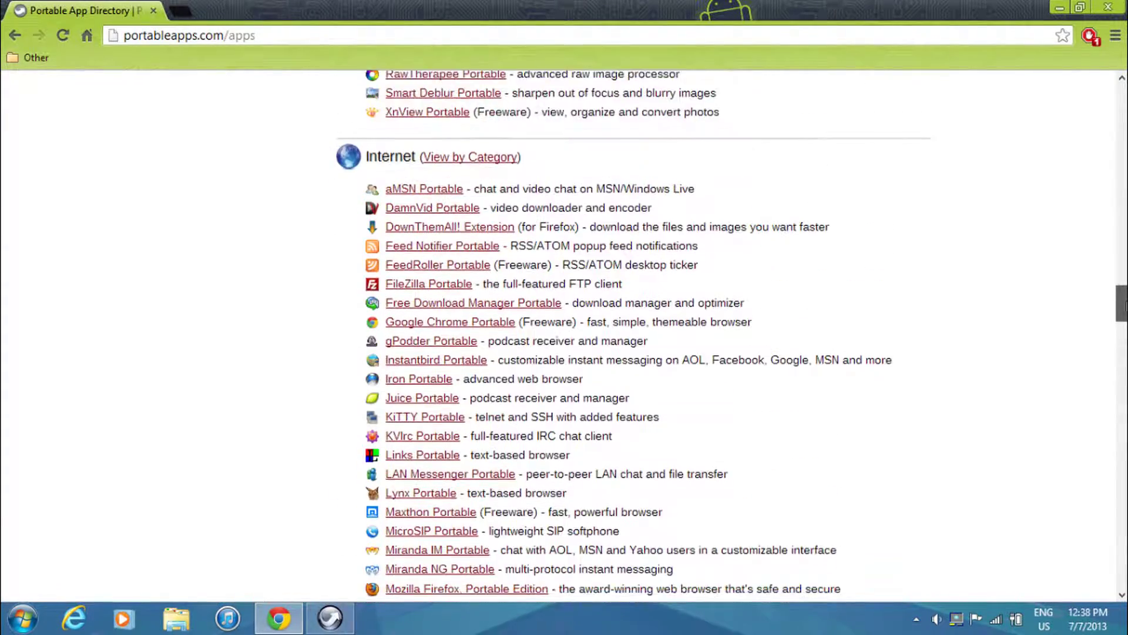
left_click_drag(1123, 314, 1124, 336)
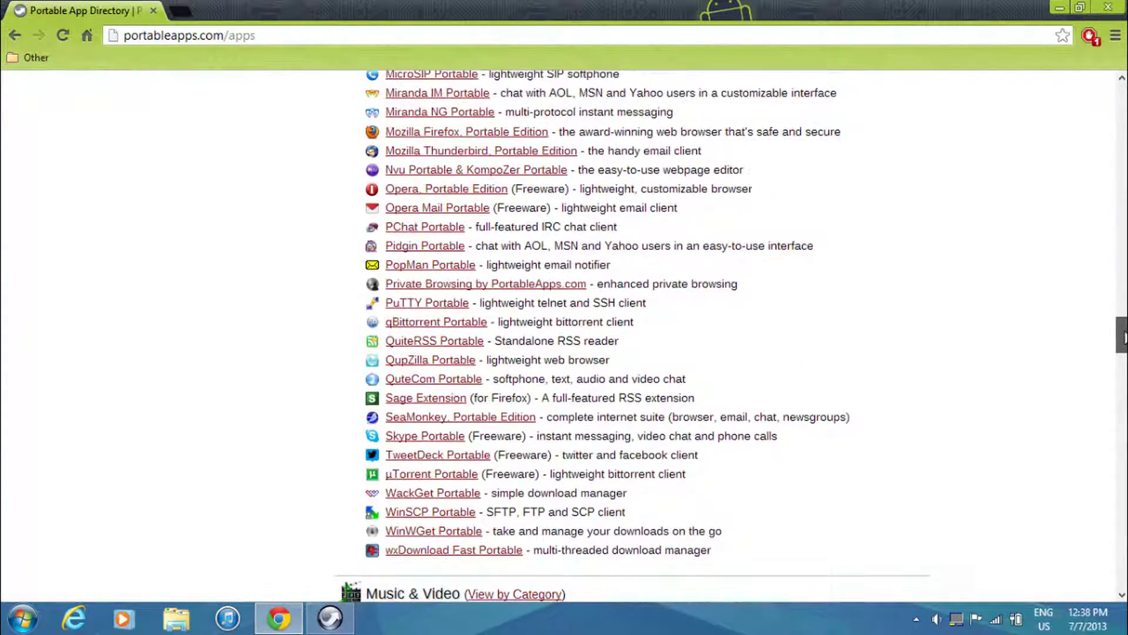
left_click(469, 135)
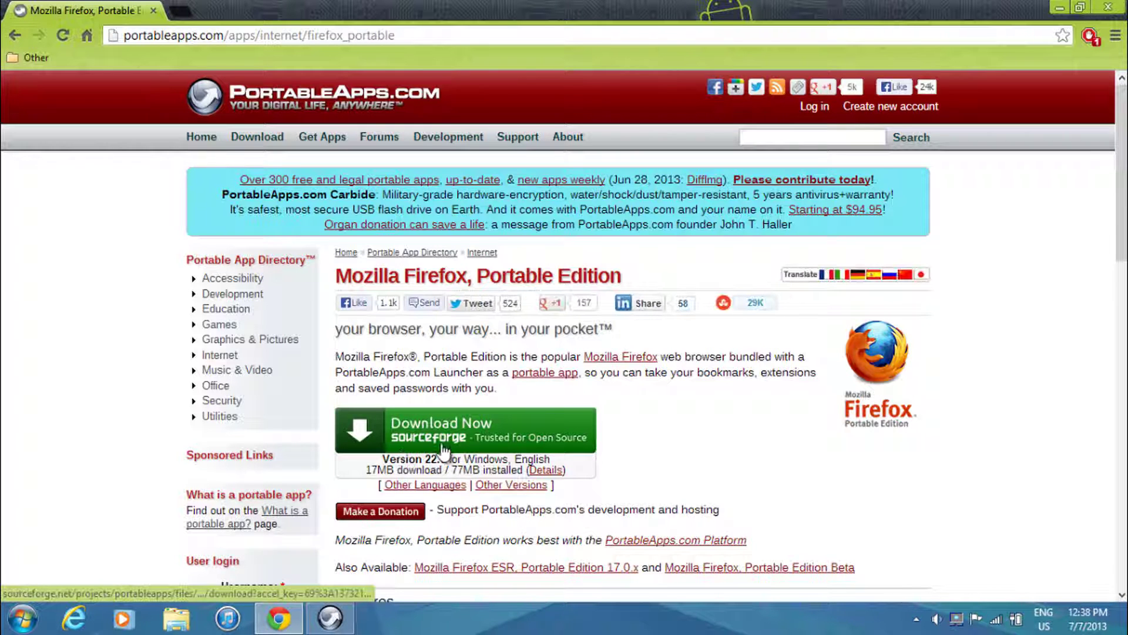
left_click(445, 437)
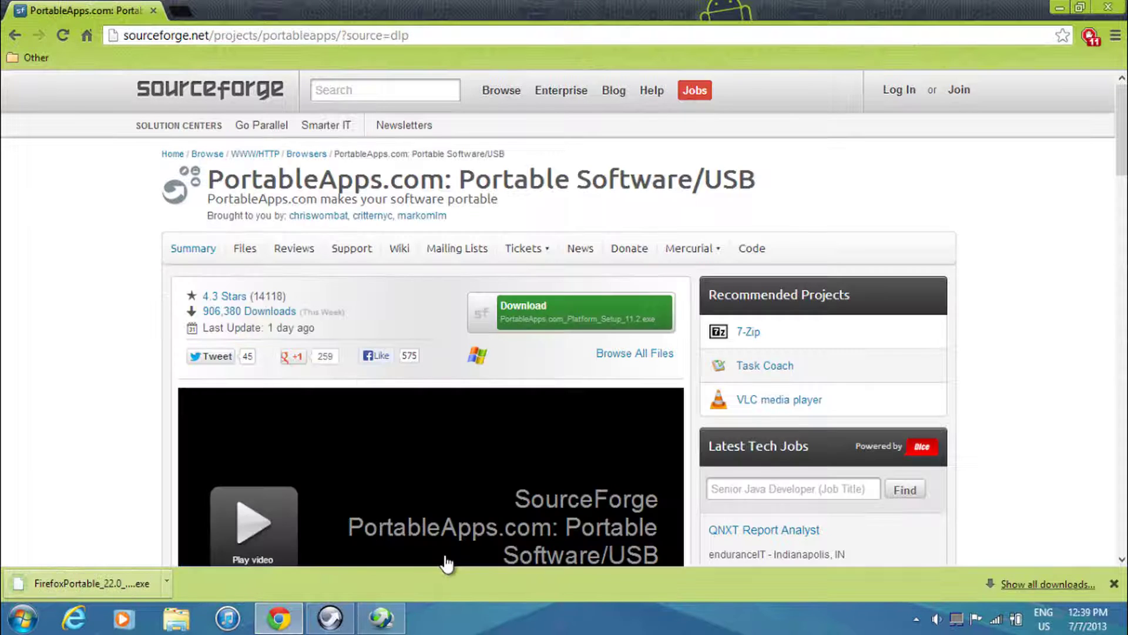
Install Firefox Portable into E:\PortableApps\FirefoxPortable and launch it on completion
left_click(137, 587)
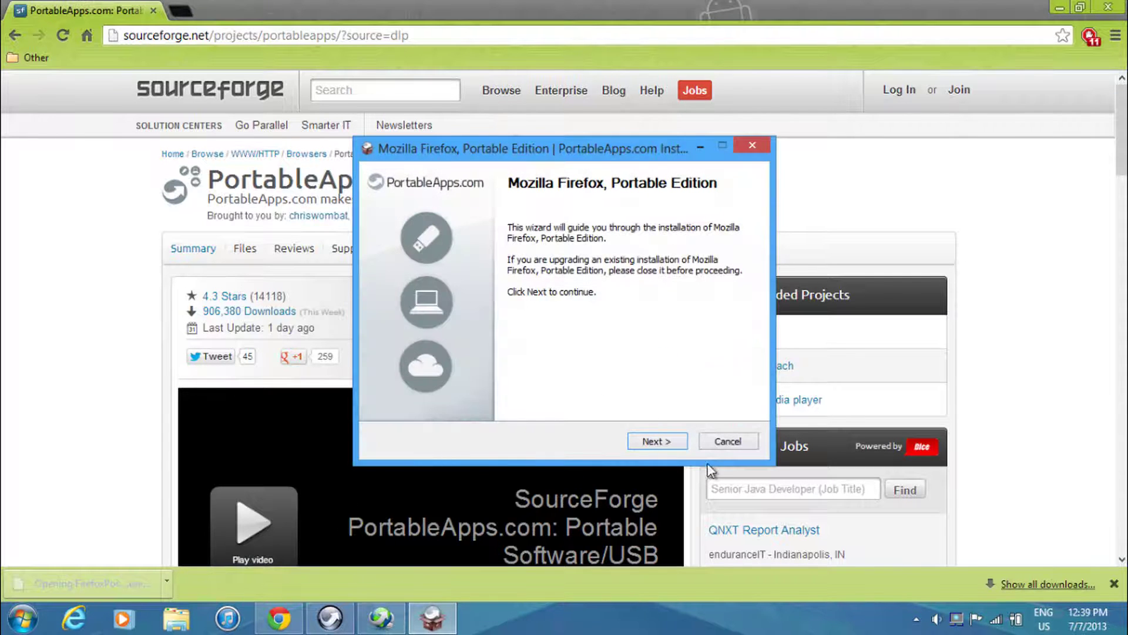
left_click(675, 443)
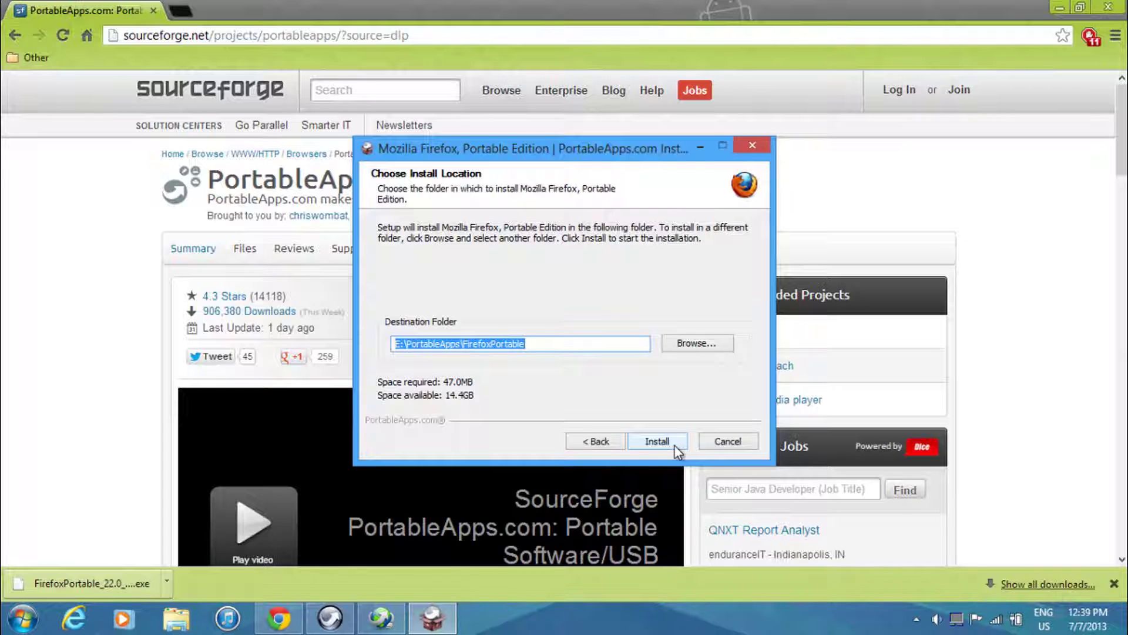
left_click(400, 345)
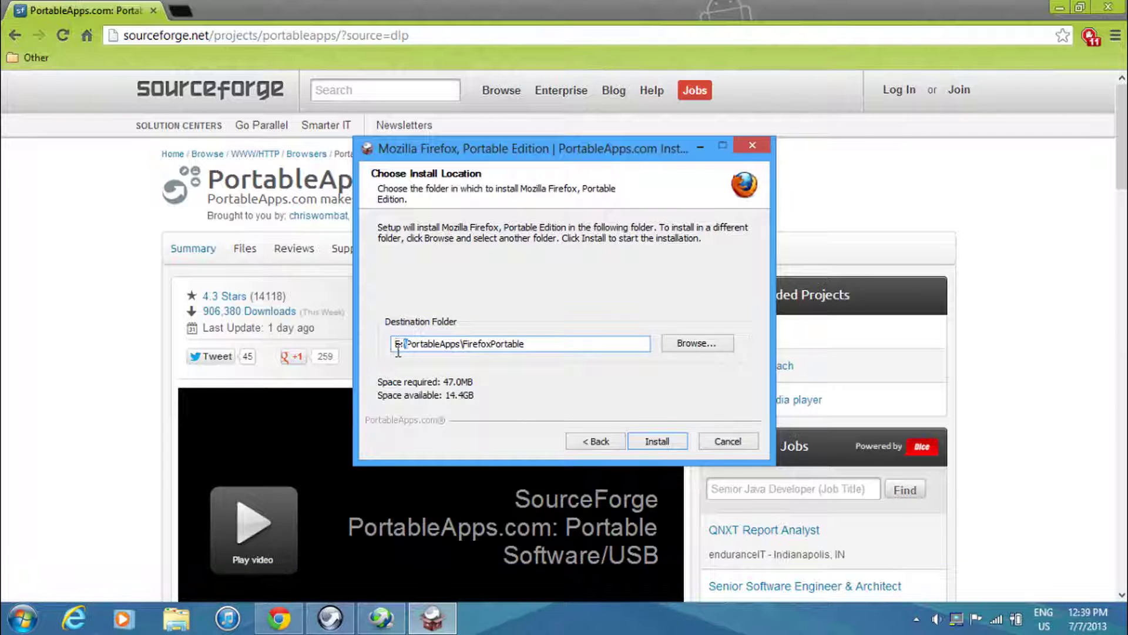
key("shift+Home")
left_click(655, 444)
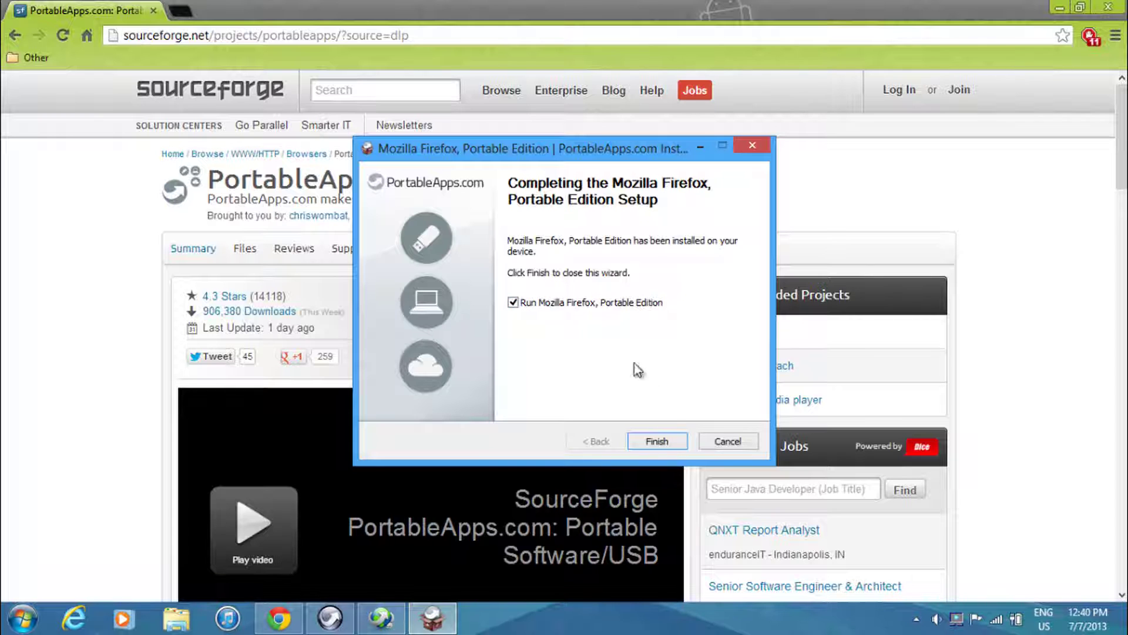
left_click(636, 442)
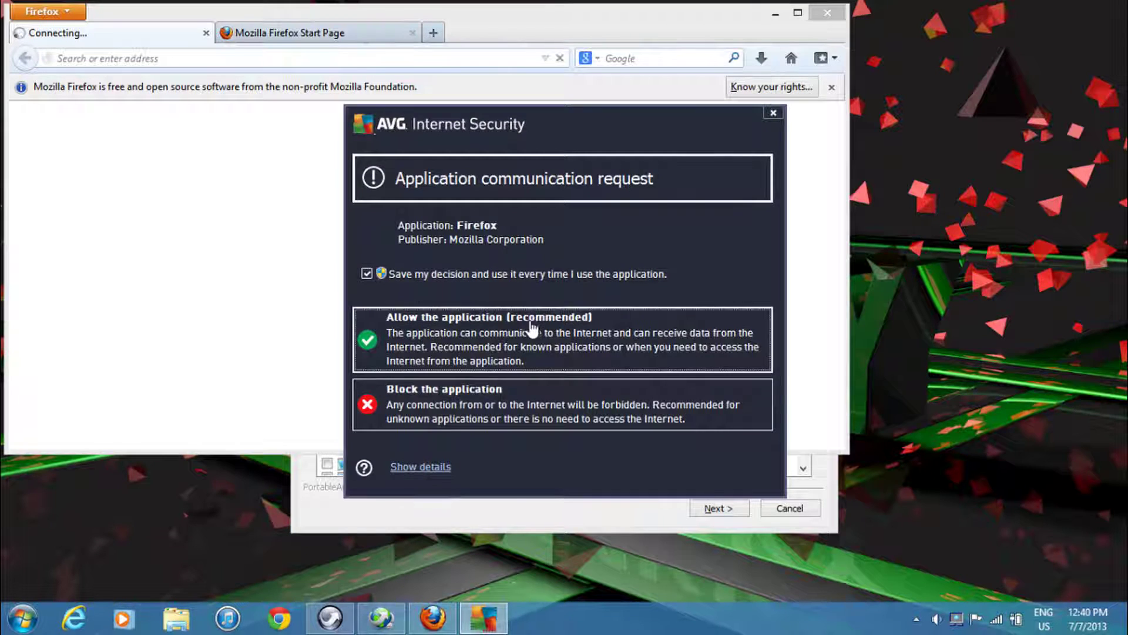
Allow Firefox internet access in AVG, maximize it, and close the Welcome tab
left_click(531, 396)
double_click(362, 17)
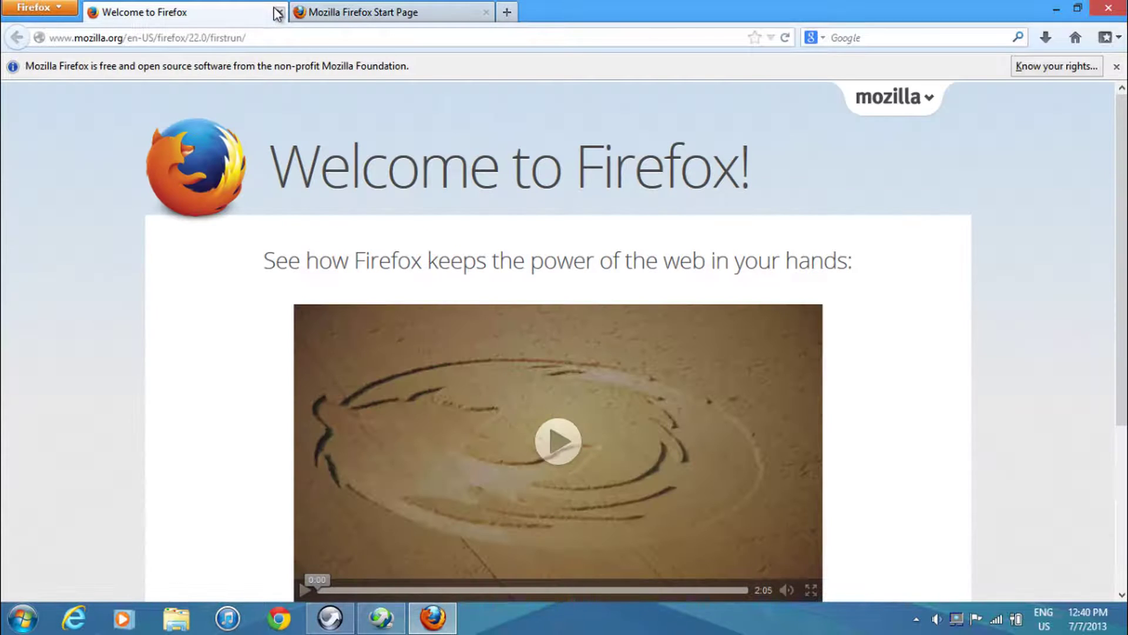
left_click(280, 13)
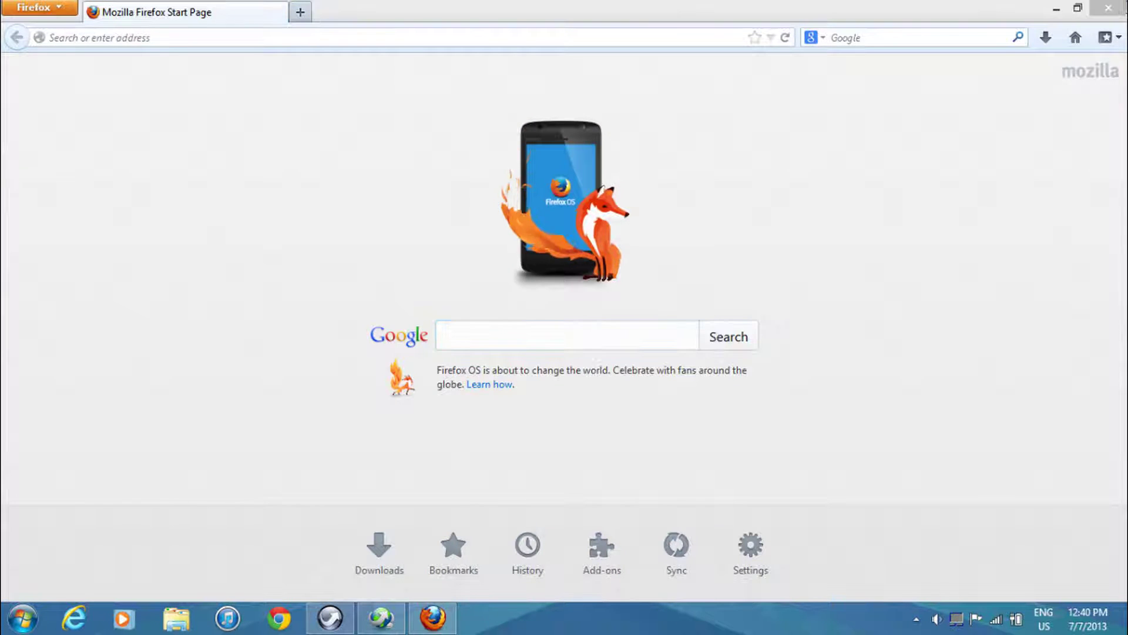
Close Firefox and the App Directory, then check Firefox Portable is listed in the Platform menu
left_click(1104, 9)
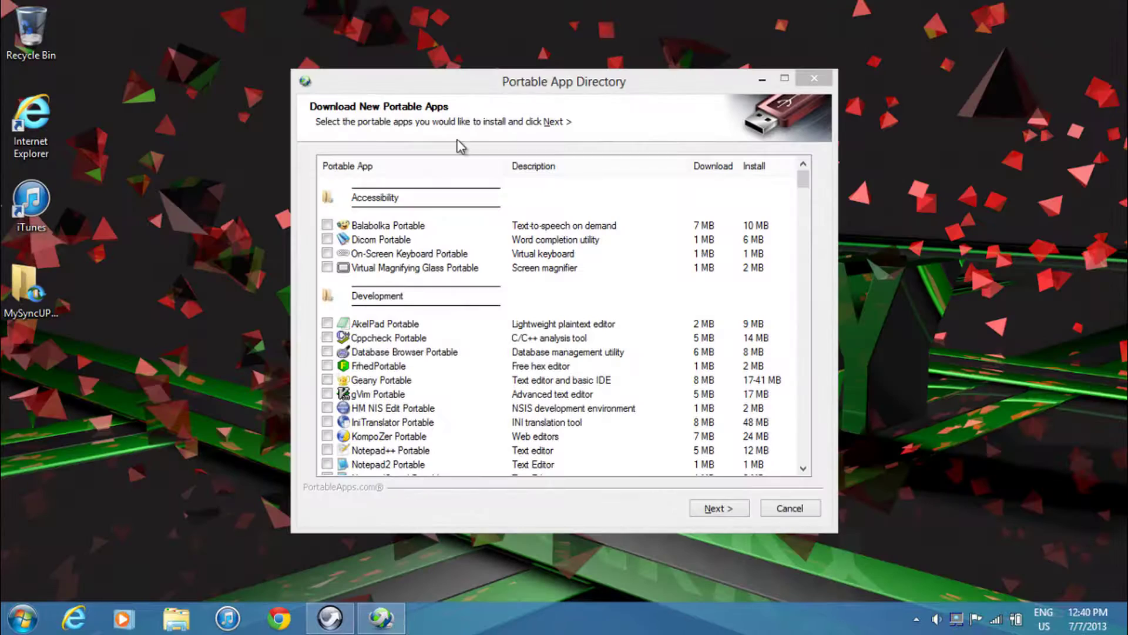
left_click_drag(463, 79, 444, 24)
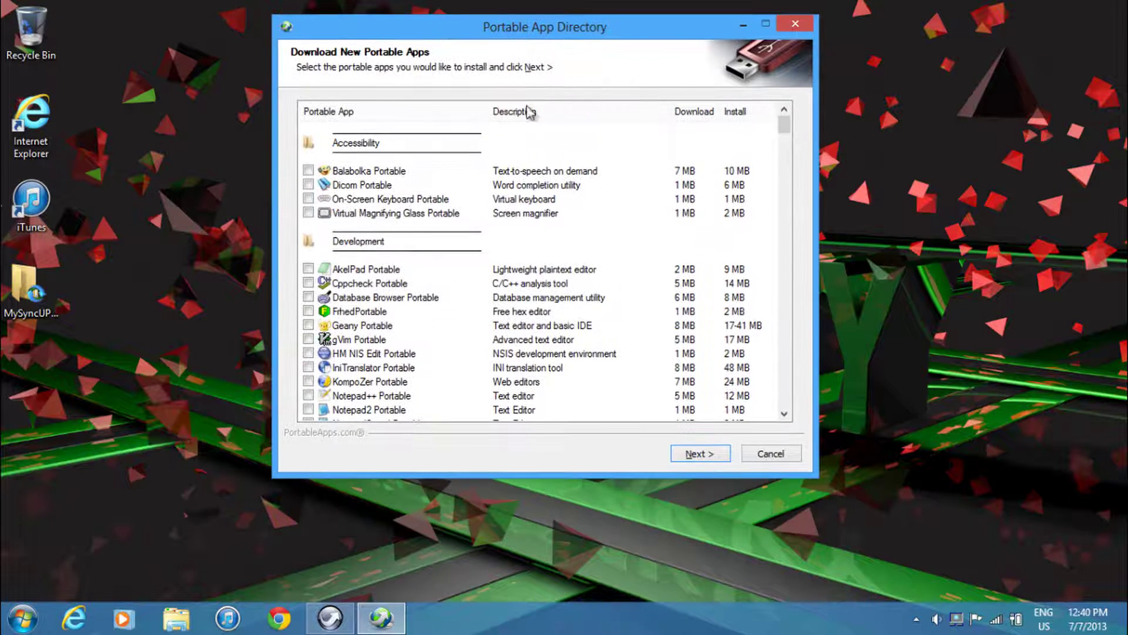
left_click_drag(788, 125, 794, 174)
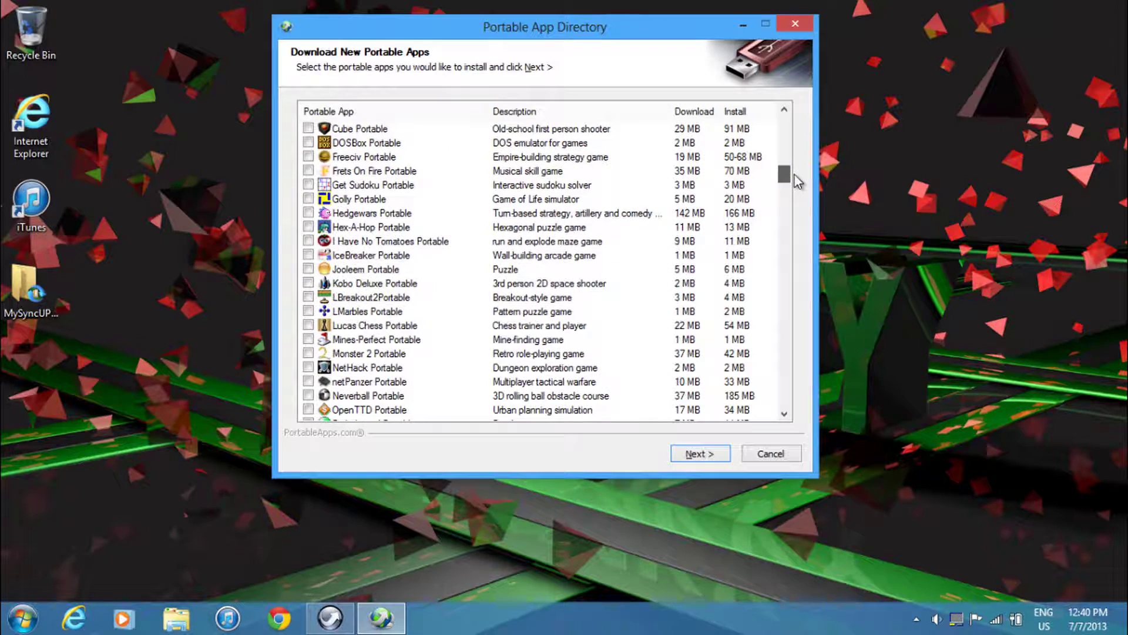
left_click_drag(797, 180, 819, 418)
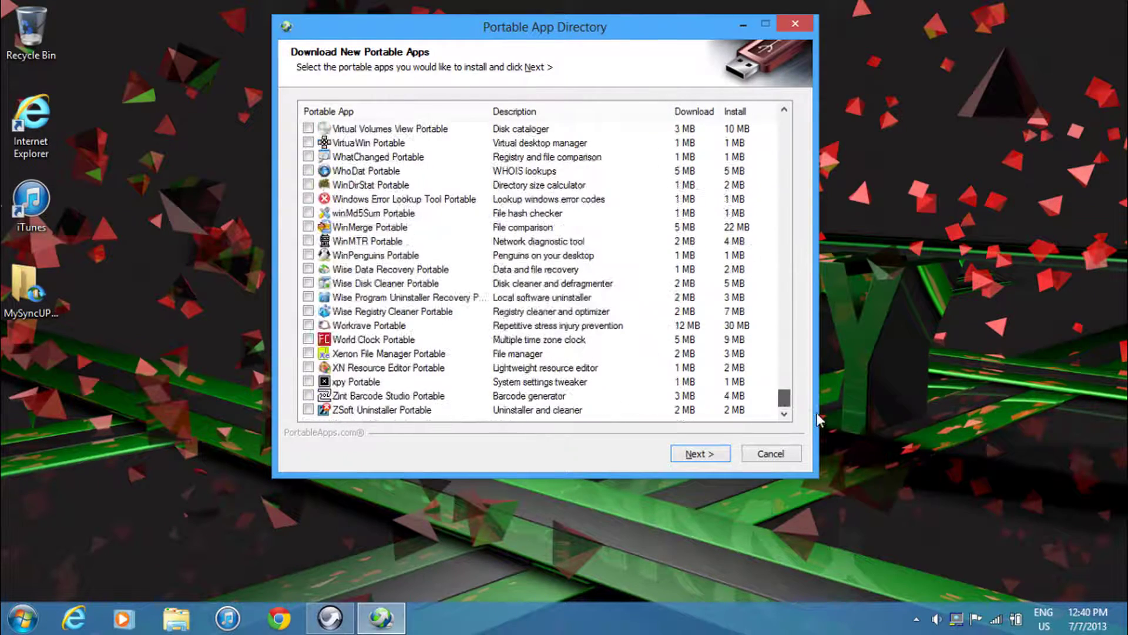
left_click(771, 453)
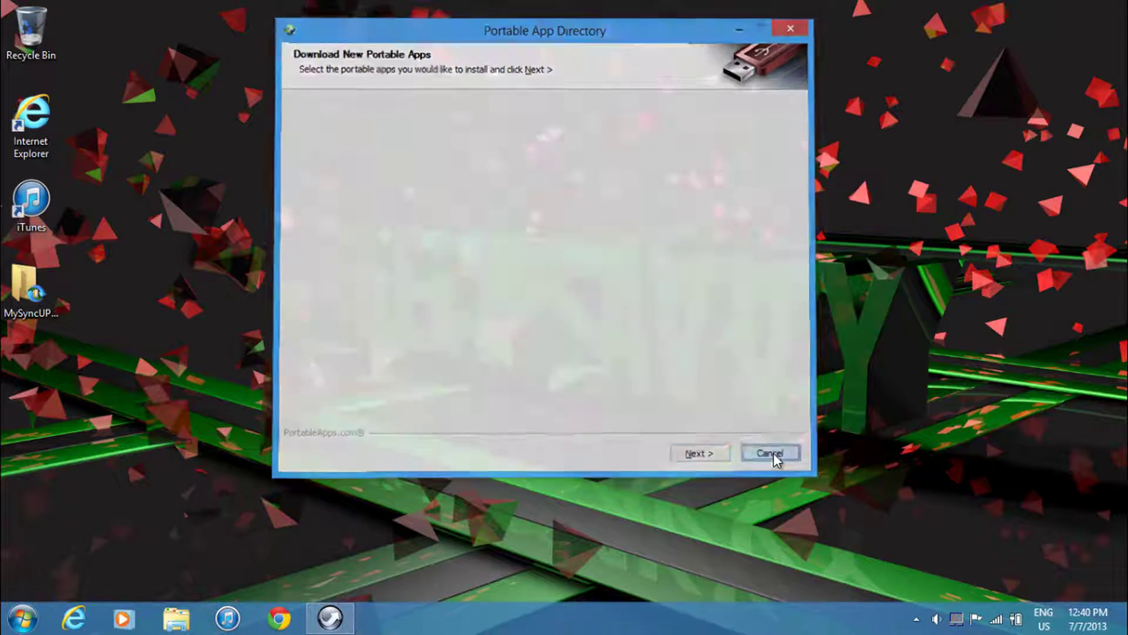
left_click(330, 617)
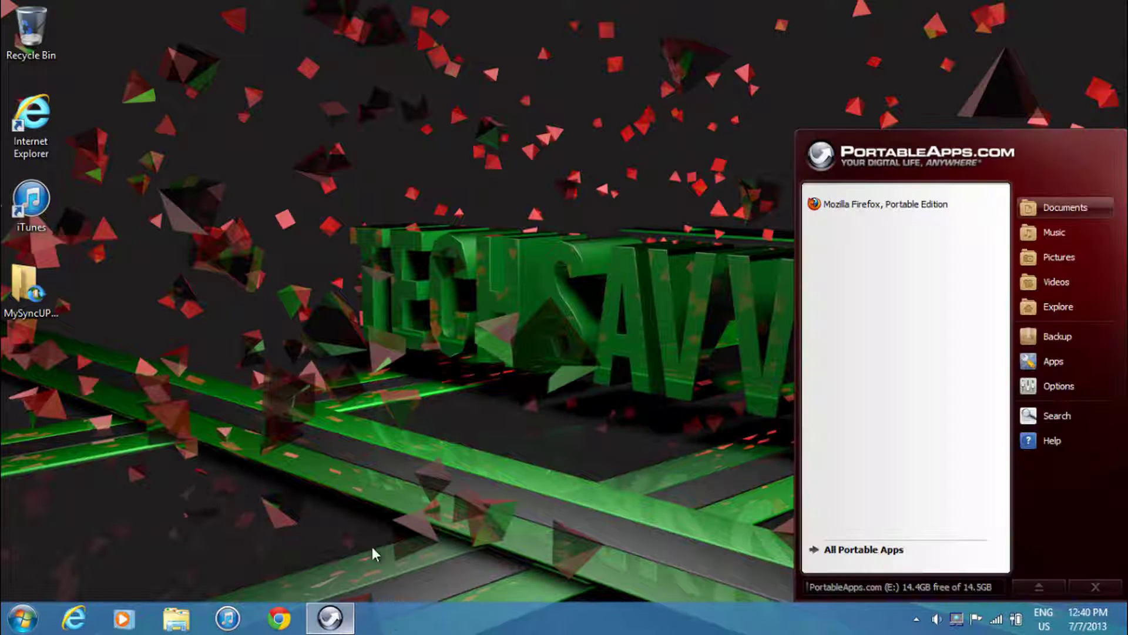
left_click_drag(868, 151, 871, 146)
Open the Tech Savvy (E:) drive from Computer and close the PortableApps menu
key("super")
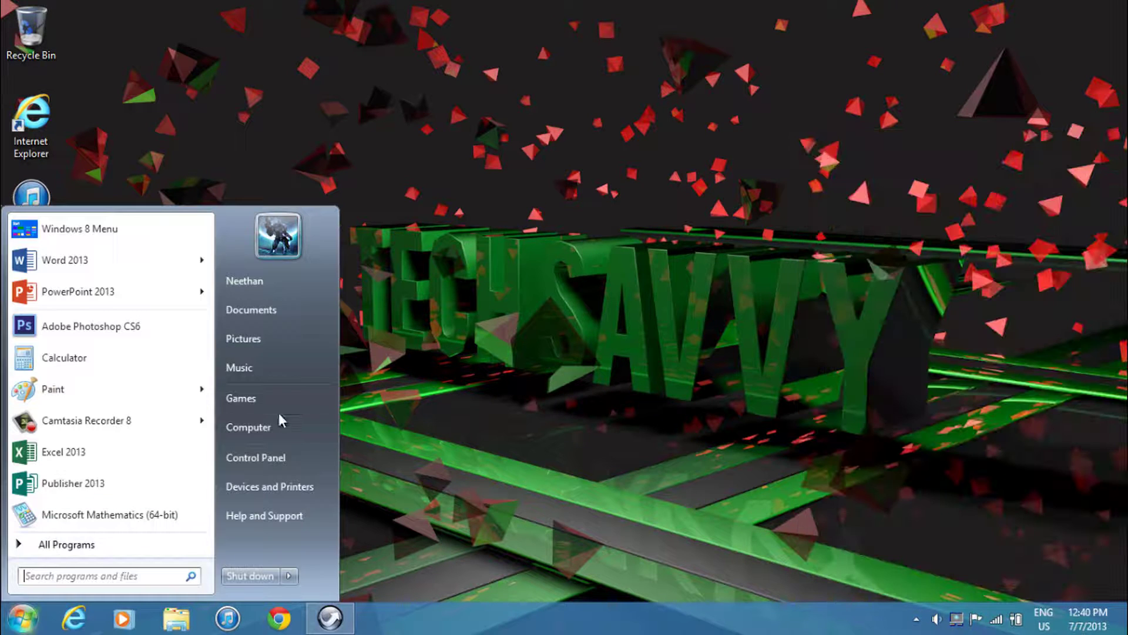
left_click(273, 428)
double_click(759, 358)
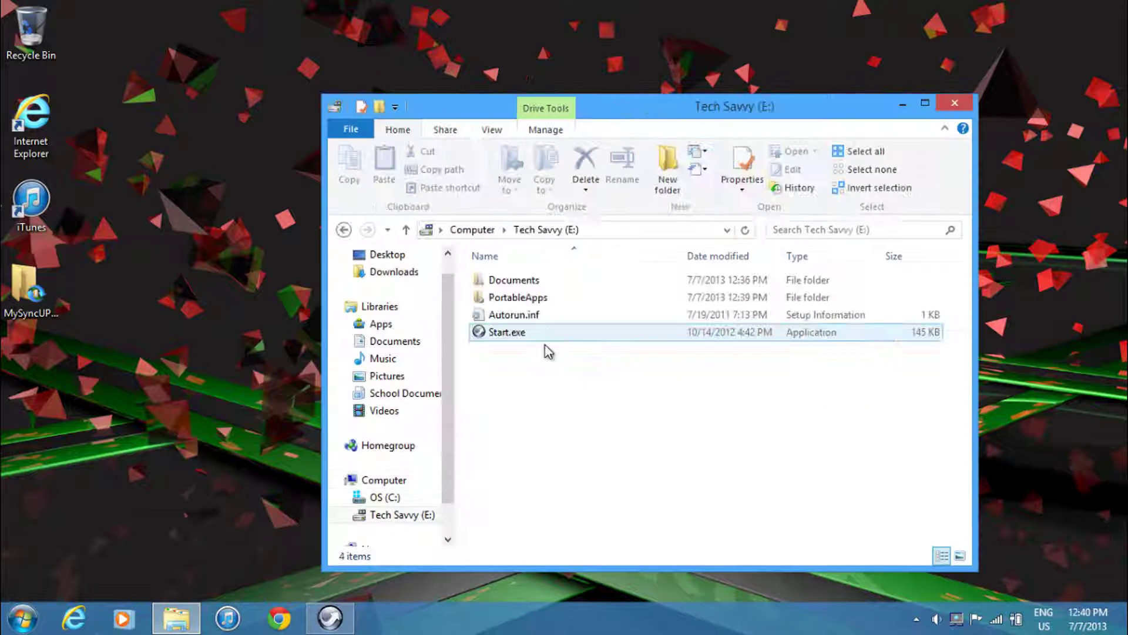
left_click(340, 617)
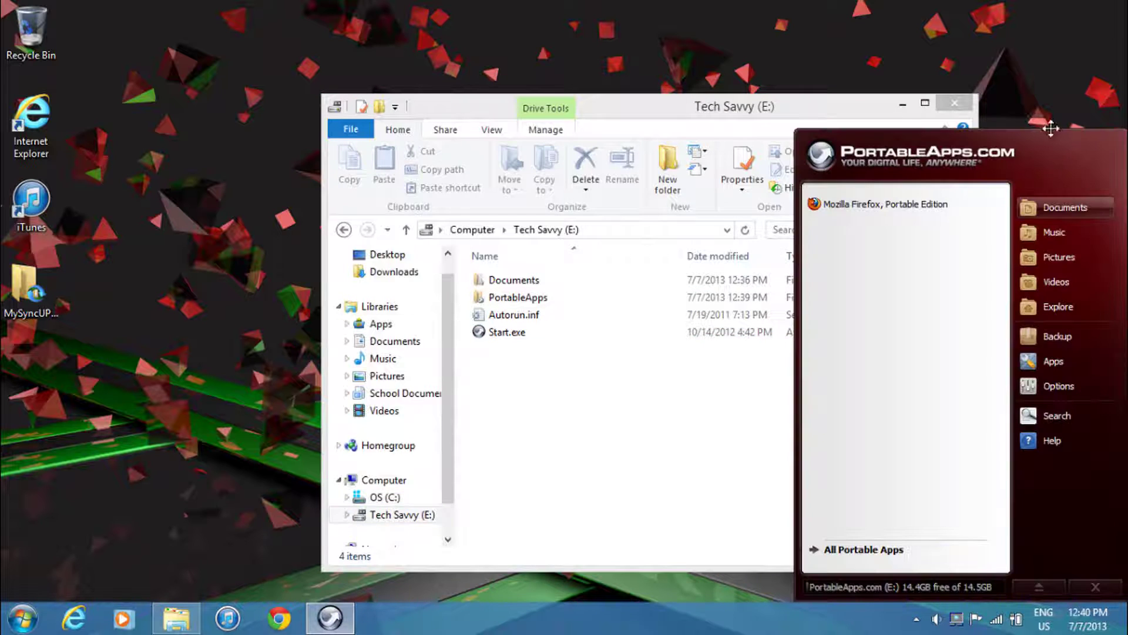
left_click(1087, 582)
Launch the Platform from Start.exe on E:, then close Explorer and exit the Platform
left_click(478, 333)
double_click(477, 333)
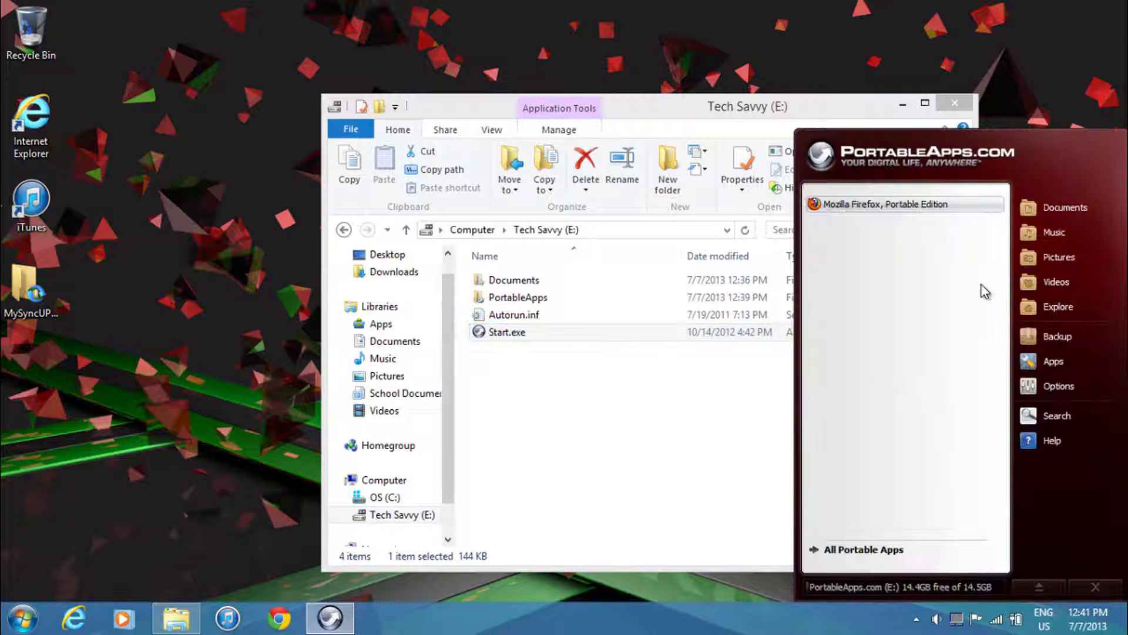
left_click(959, 107)
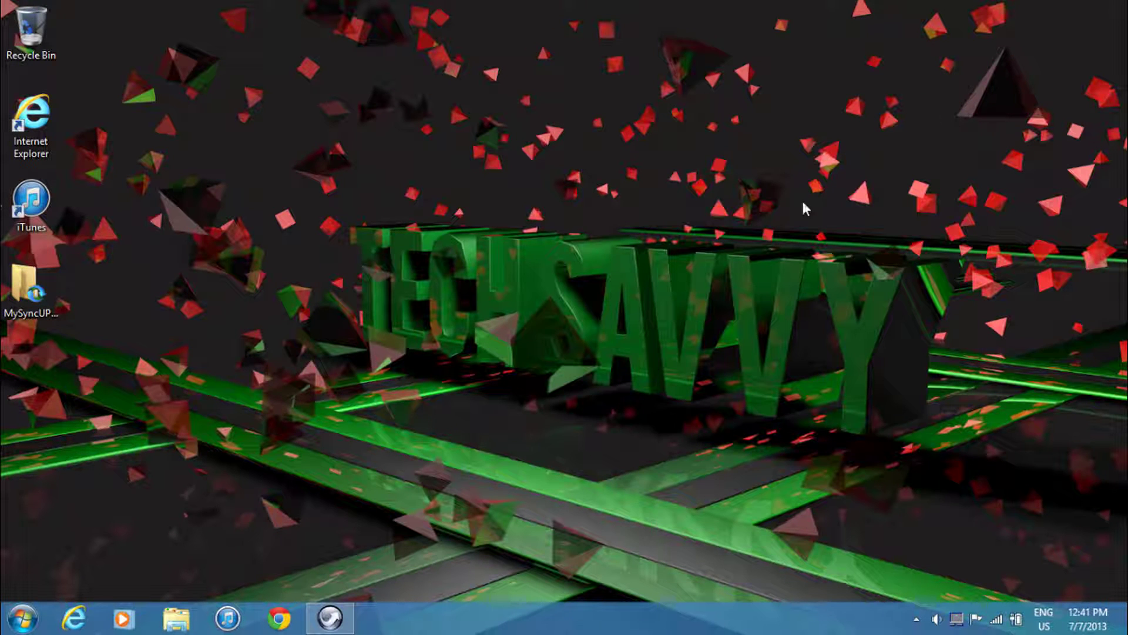
left_click(331, 617)
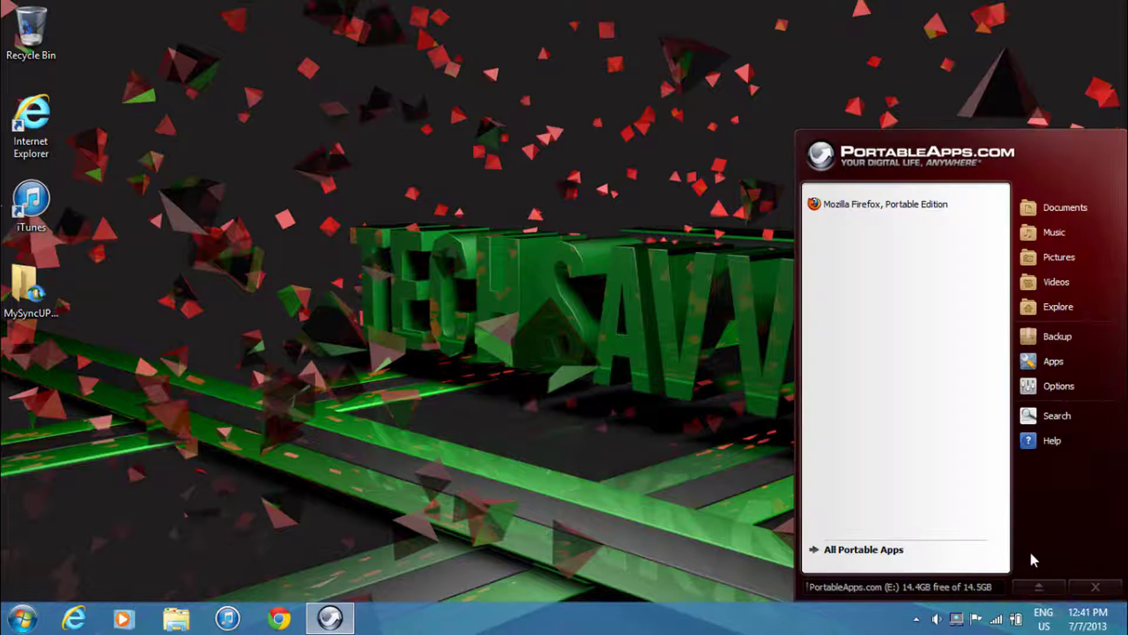
left_click(1093, 583)
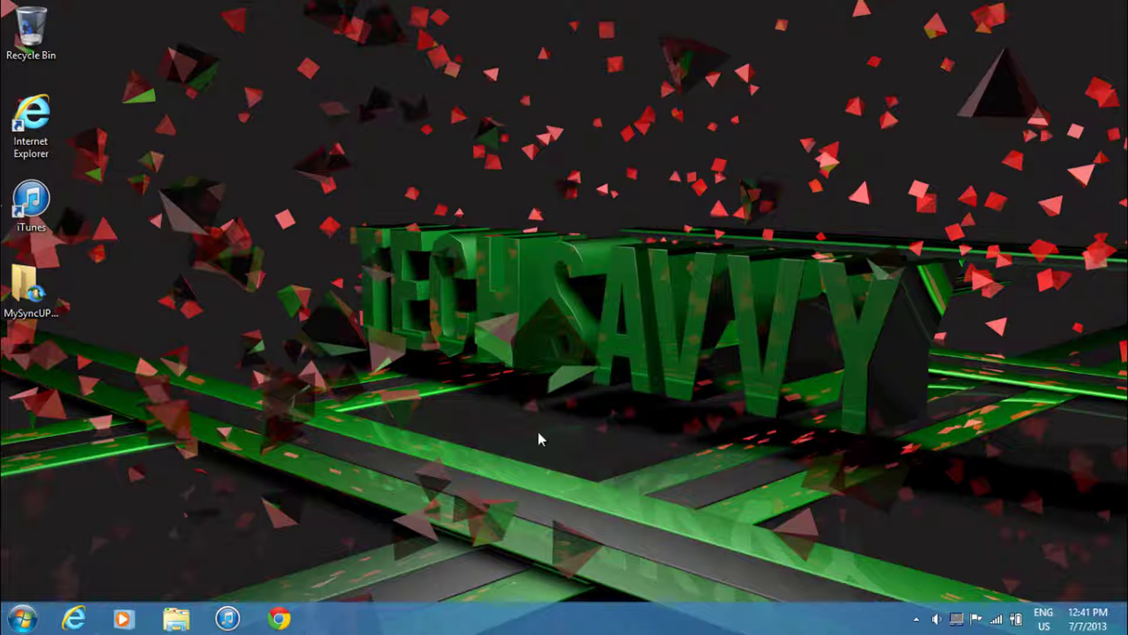